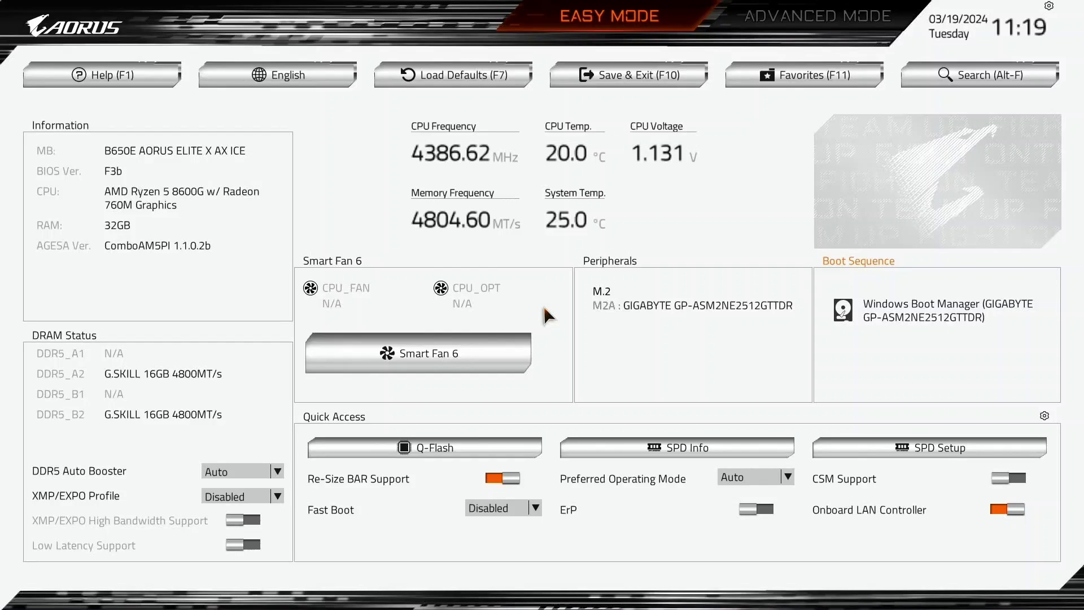
- Load the EXPO 1 memory profile and enable XMP/EXPO High Bandwidth Support in Easy Mode
{"action": "left_click", "coordinate": [271, 491]}
{"action": "left_click", "coordinate": [271, 525]}
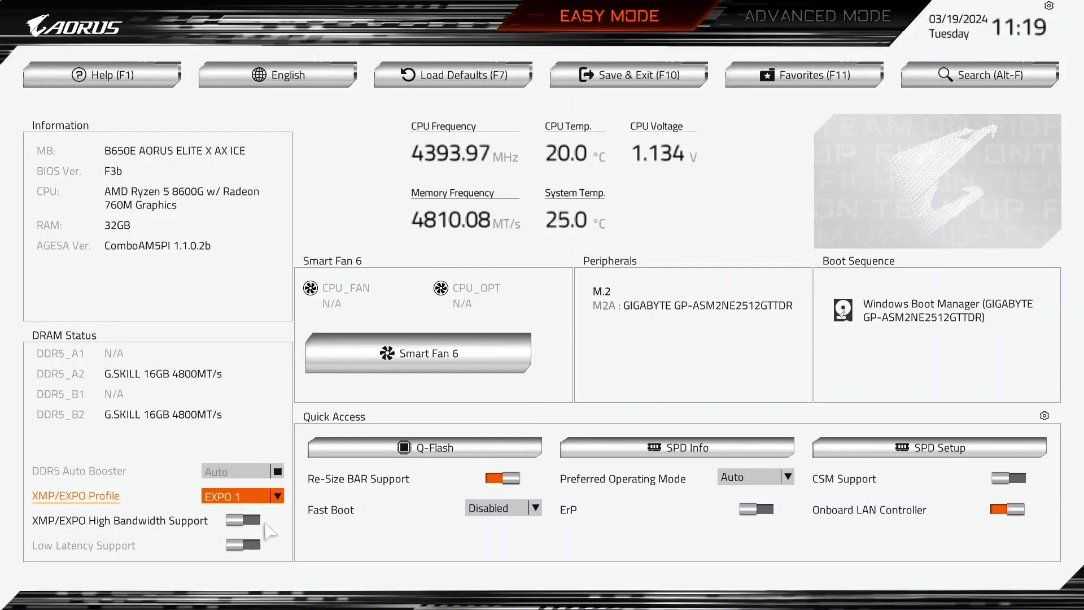
{"action": "left_click", "coordinate": [243, 520]}
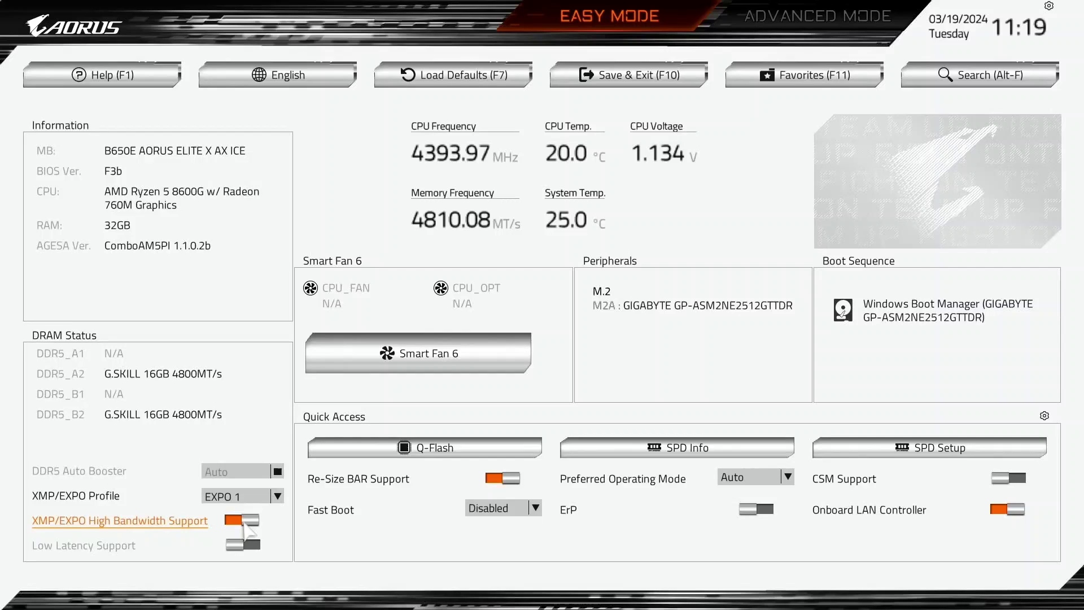
- In Advanced Mode, accept the AMD Overclocking warning and open DDR and Infinity Fabric Frequency/Timings
{"action": "key", "text": "F2"}
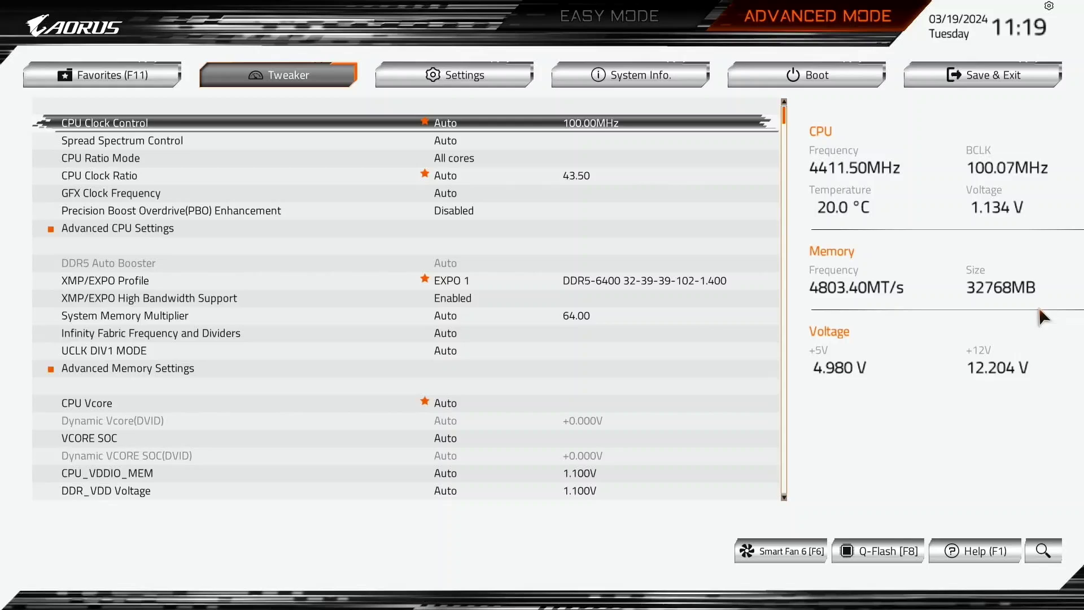
{"action": "key", "text": "Right"}
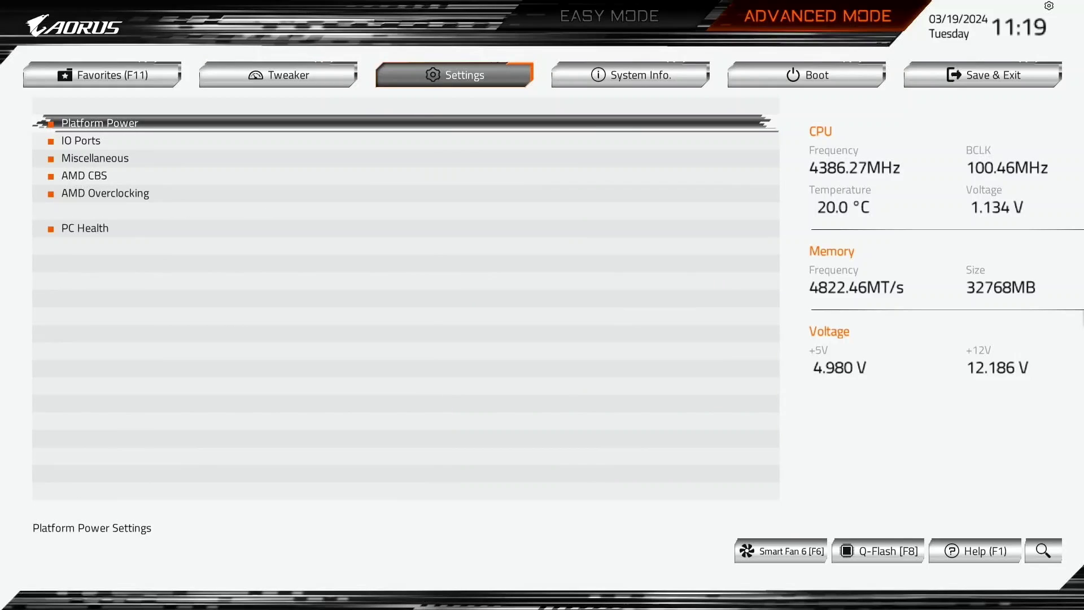
{"action": "key", "text": "Down"}
{"action": "key", "text": "Down"}
{"action": "key", "text": "Down"}
{"action": "key", "text": "Down"}
{"action": "key", "text": "Return"}
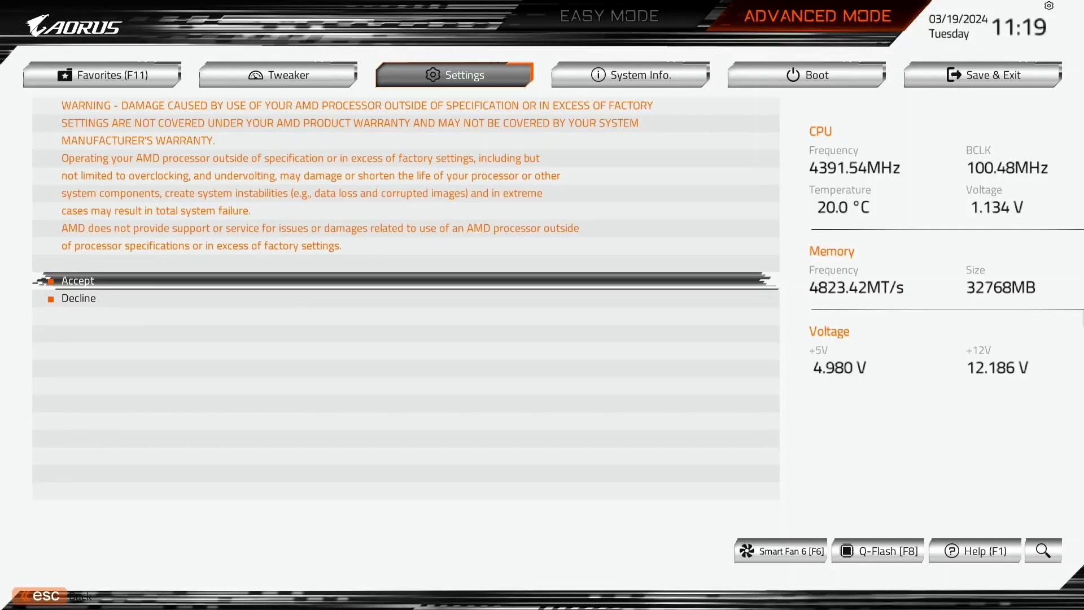
{"action": "key", "text": "Return"}
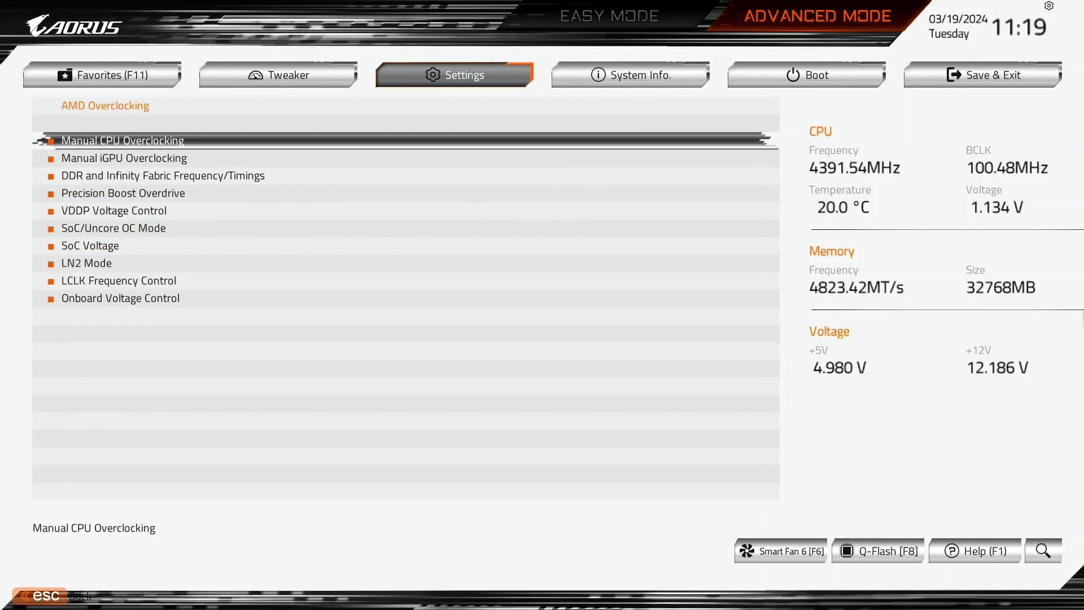
{"action": "key", "text": "Down"}
{"action": "key", "text": "Down"}
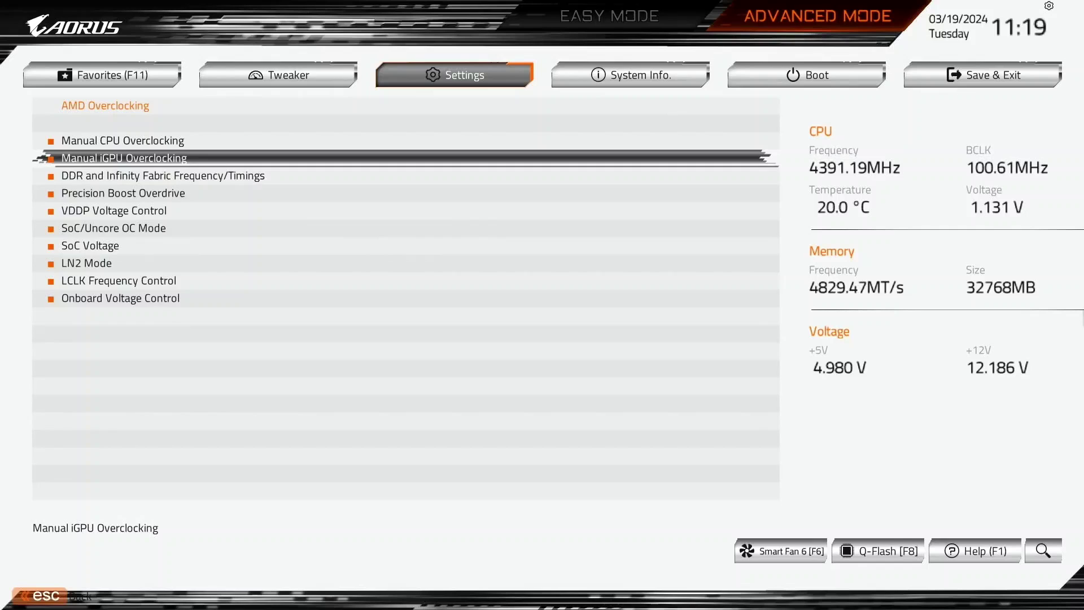
{"action": "key", "text": "Return"}
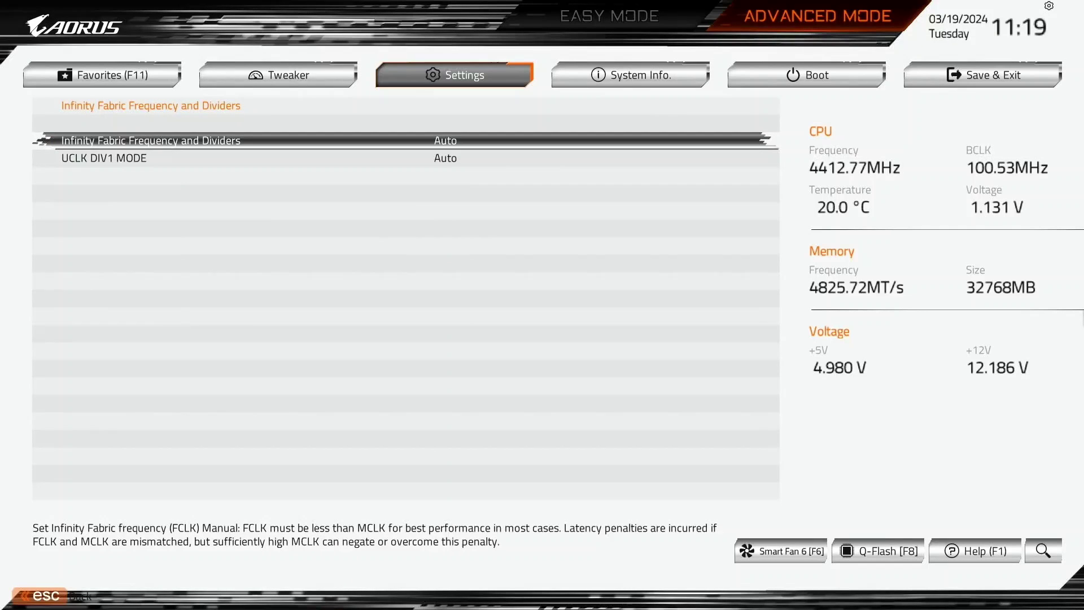
- Set UCLK DIV1 MODE to UCLK=MEMCLK
{"action": "key", "text": "Down"}
{"action": "key", "text": "Return"}
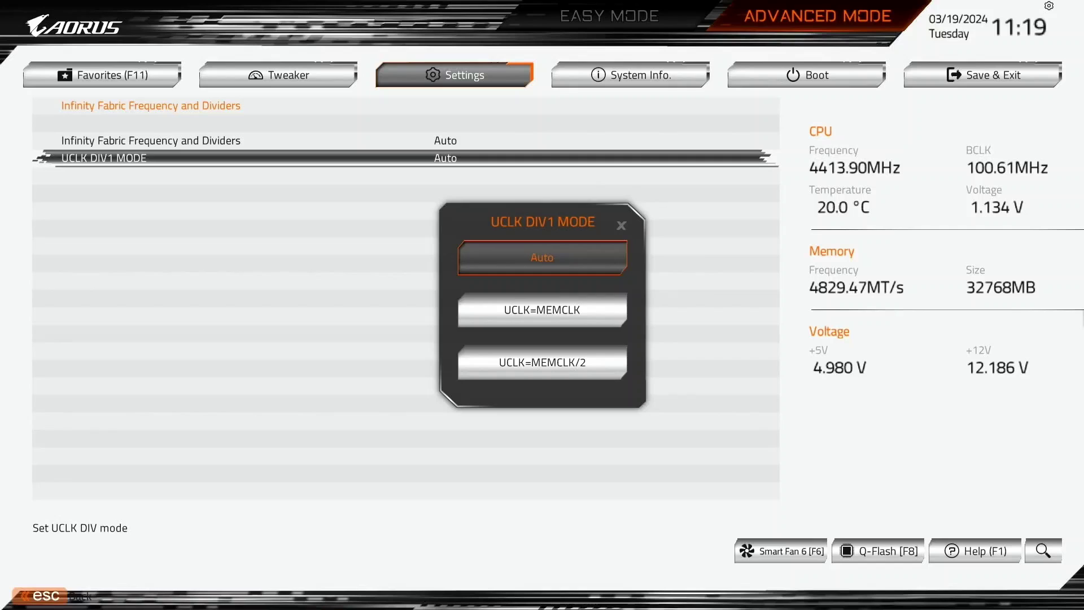
{"action": "key", "text": "Down"}
{"action": "key", "text": "Return"}
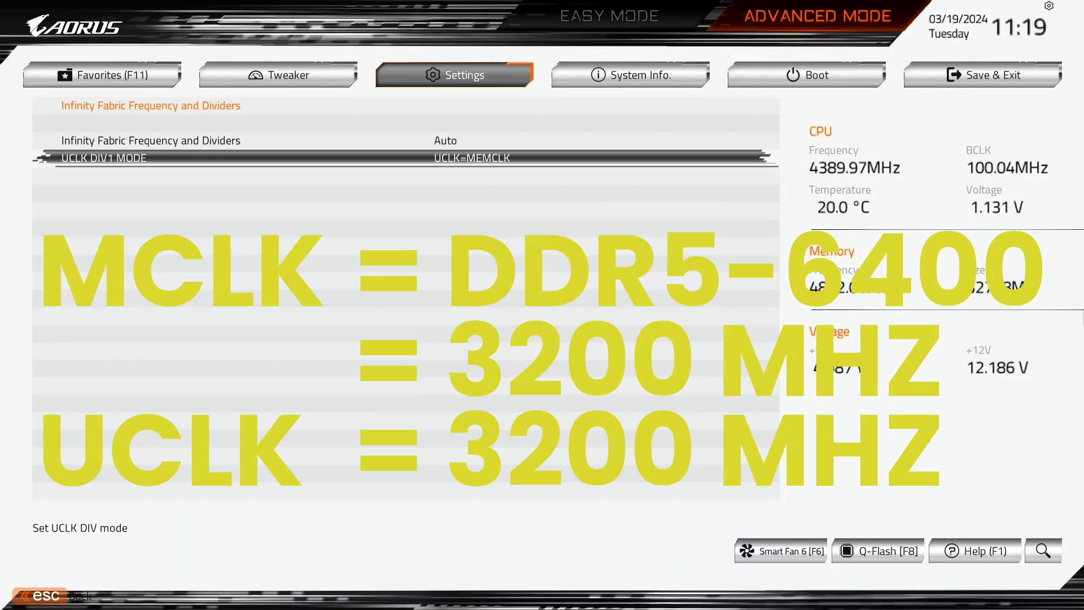
{"action": "key", "text": "Escape"}
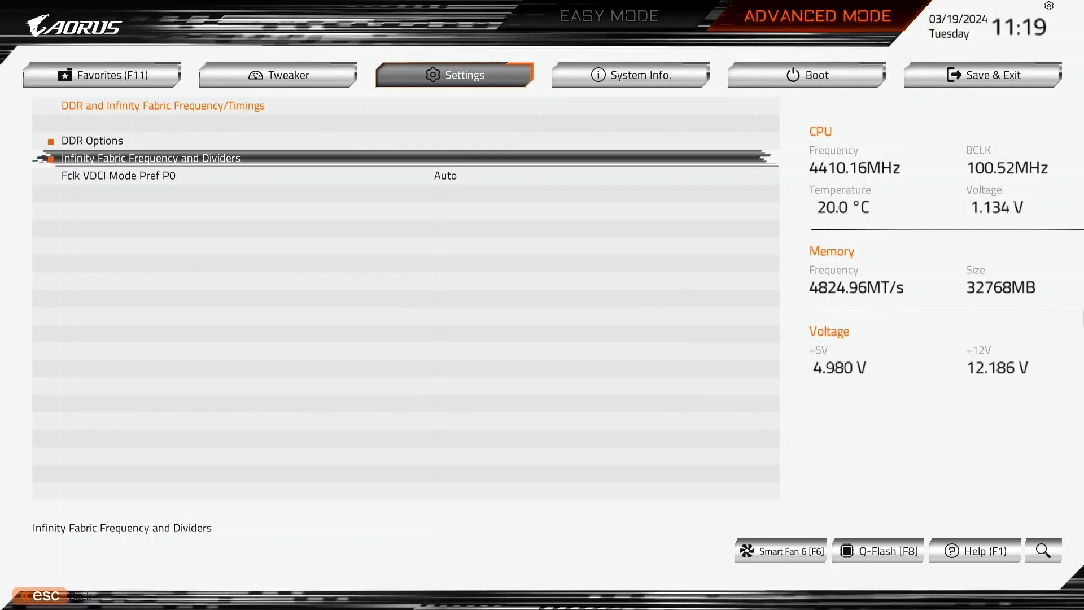
- Set Precision Boost Overdrive to Advanced with PBO Limits on Motherboard
{"action": "key", "text": "Escape"}
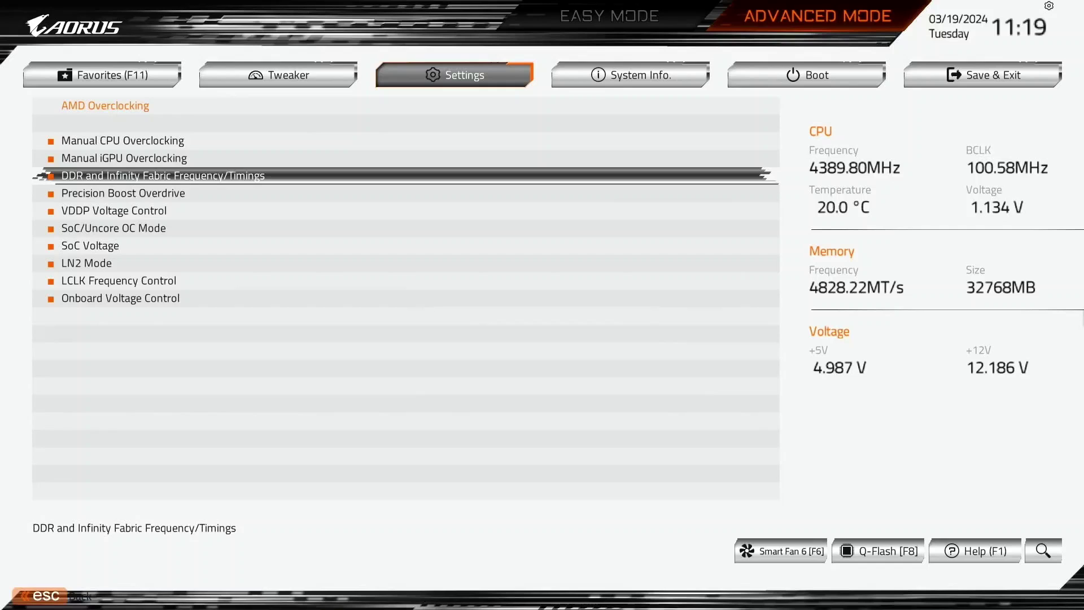
{"action": "key", "text": "Down"}
{"action": "key", "text": "Return"}
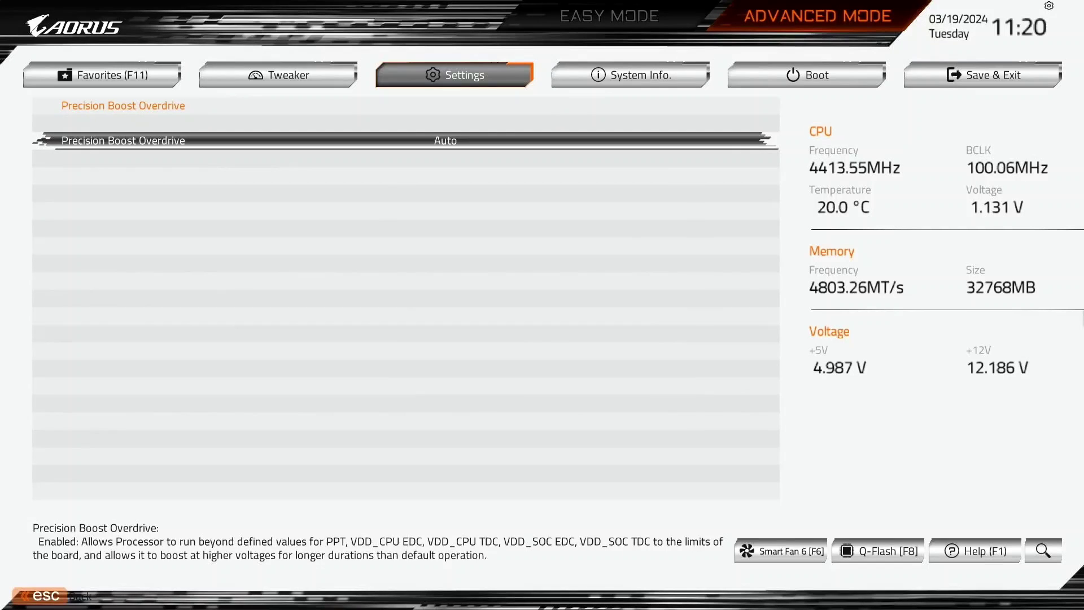
{"action": "key", "text": "Return"}
{"action": "key", "text": "Down"}
{"action": "key", "text": "Down"}
{"action": "key", "text": "Down"}
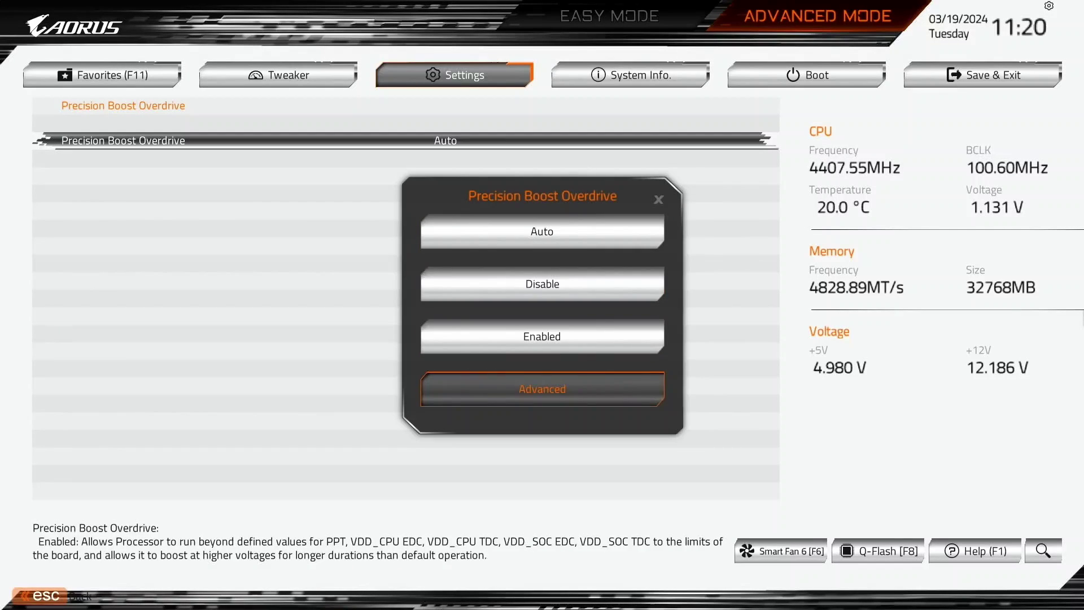
{"action": "key", "text": "Return"}
{"action": "key", "text": "Down"}
{"action": "key", "text": "Return"}
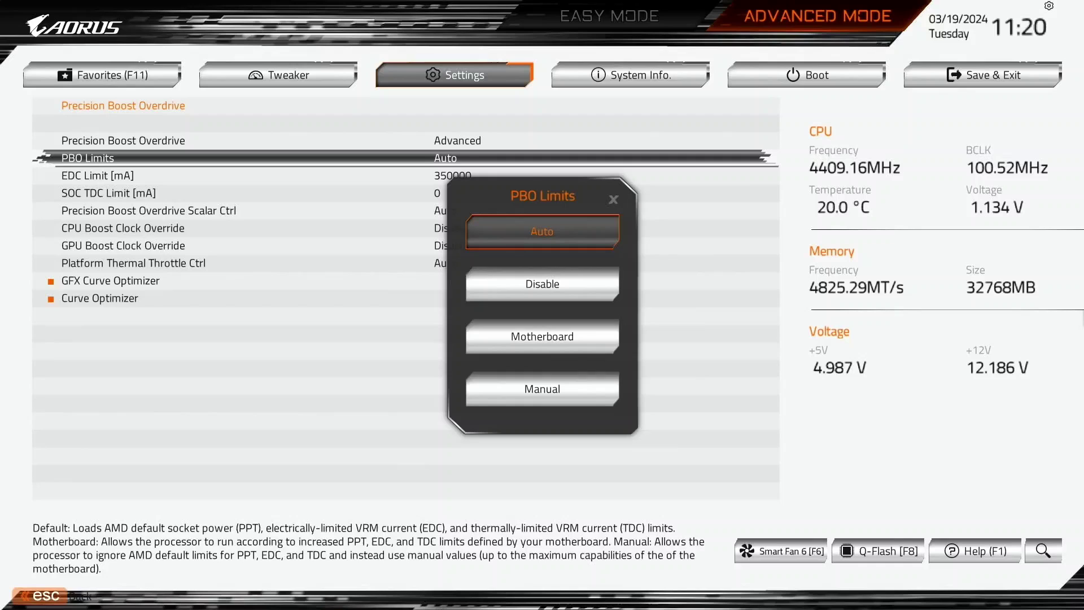
{"action": "key", "text": "Down"}
{"action": "key", "text": "Down"}
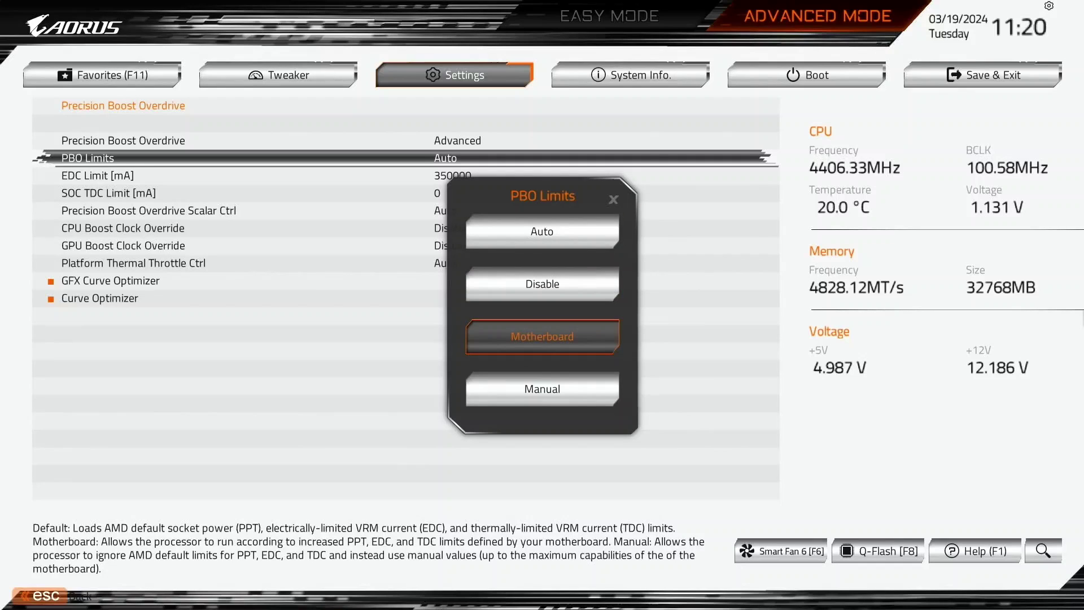
{"action": "key", "text": "Return"}
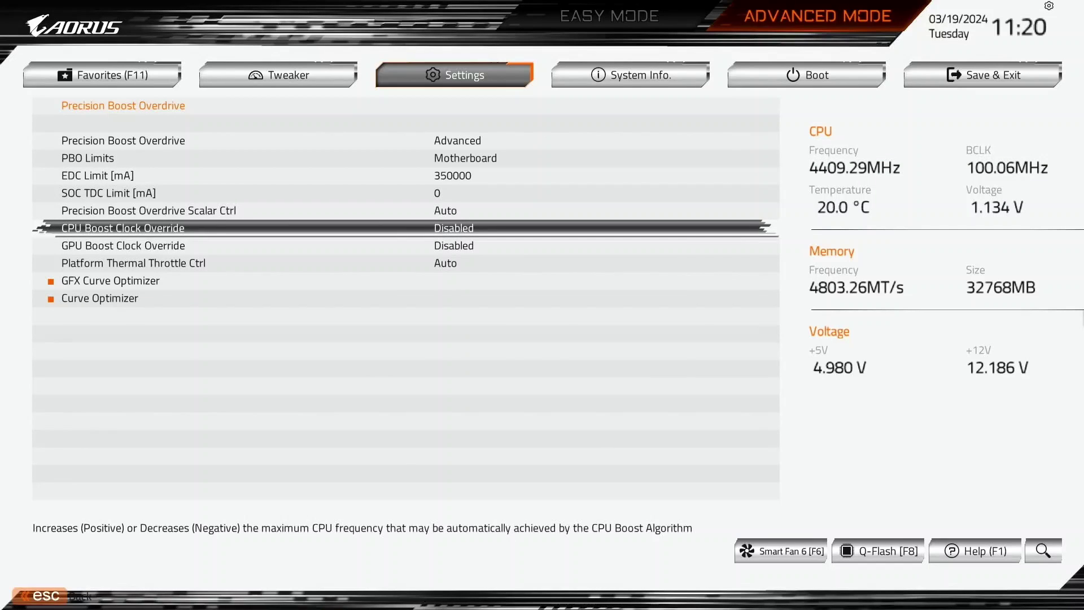
- Set CPU Boost Clock Override to Enabled (Positive) with a +200 MHz maximum
{"action": "key", "text": "Return"}
{"action": "key", "text": "Down"}
{"action": "key", "text": "Return"}
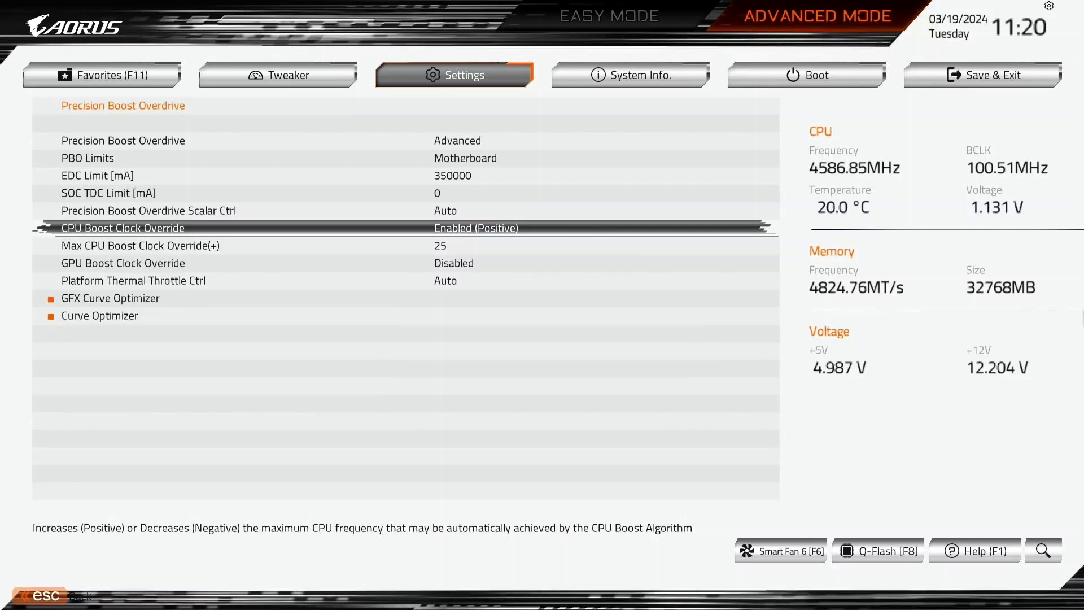
{"action": "key", "text": "Down"}
{"action": "key", "text": "Return"}
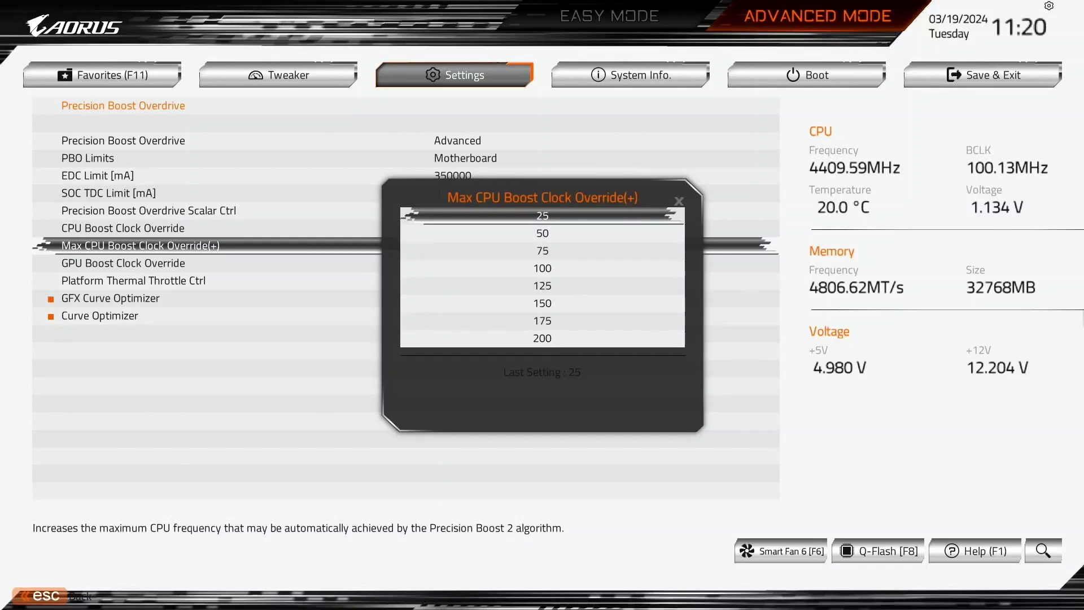
{"action": "key", "text": "Down"}
{"action": "key", "text": "Down"}
{"action": "key", "text": "Down"}
{"action": "key", "text": "Down"}
{"action": "key", "text": "Down"}
{"action": "key", "text": "Down"}
{"action": "key", "text": "Down"}
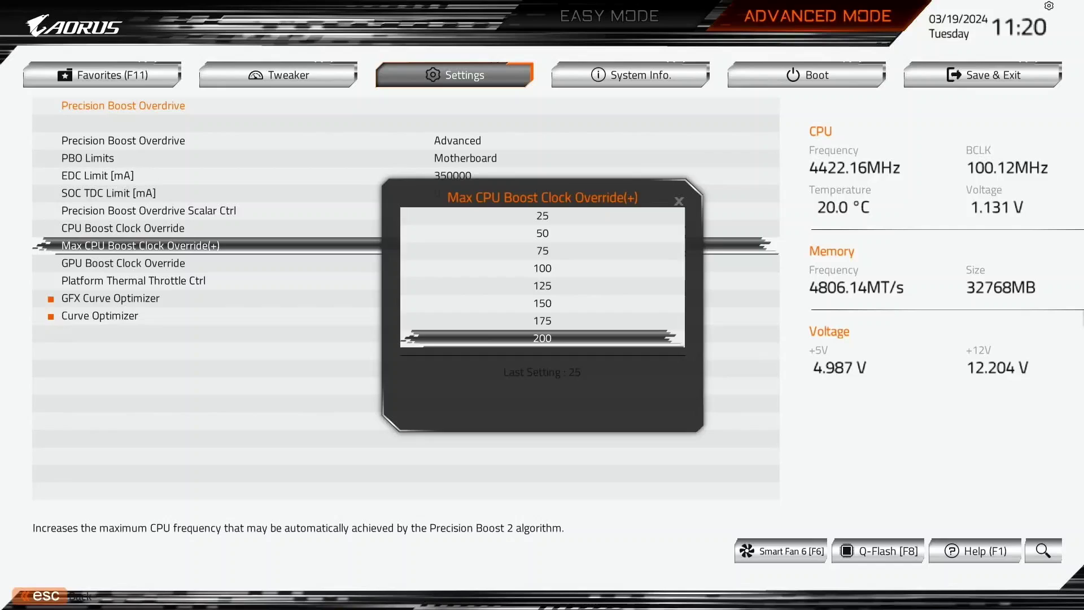
{"action": "key", "text": "Return"}
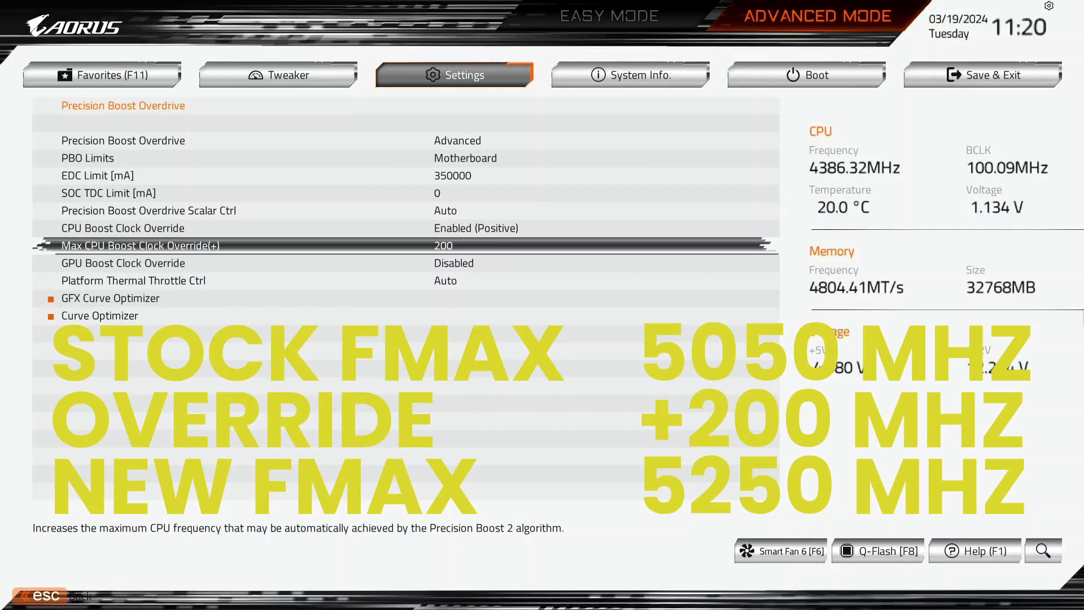
- Switch Curve Optimizer to Per Core mode
{"action": "key", "text": "Down"}
{"action": "key", "text": "Down"}
{"action": "key", "text": "Down"}
{"action": "key", "text": "Down"}
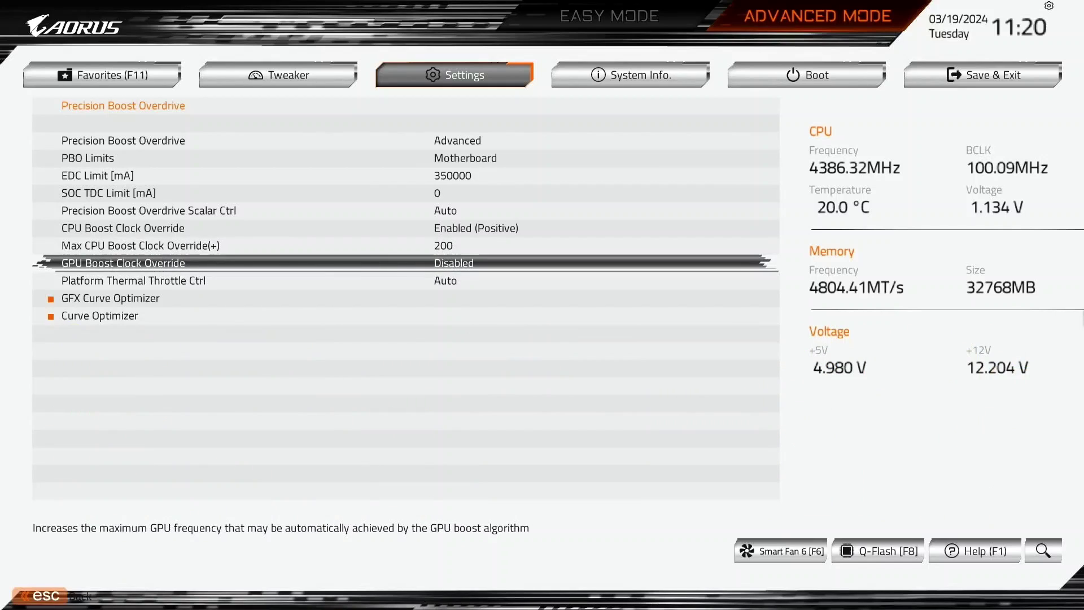
{"action": "key", "text": "Return"}
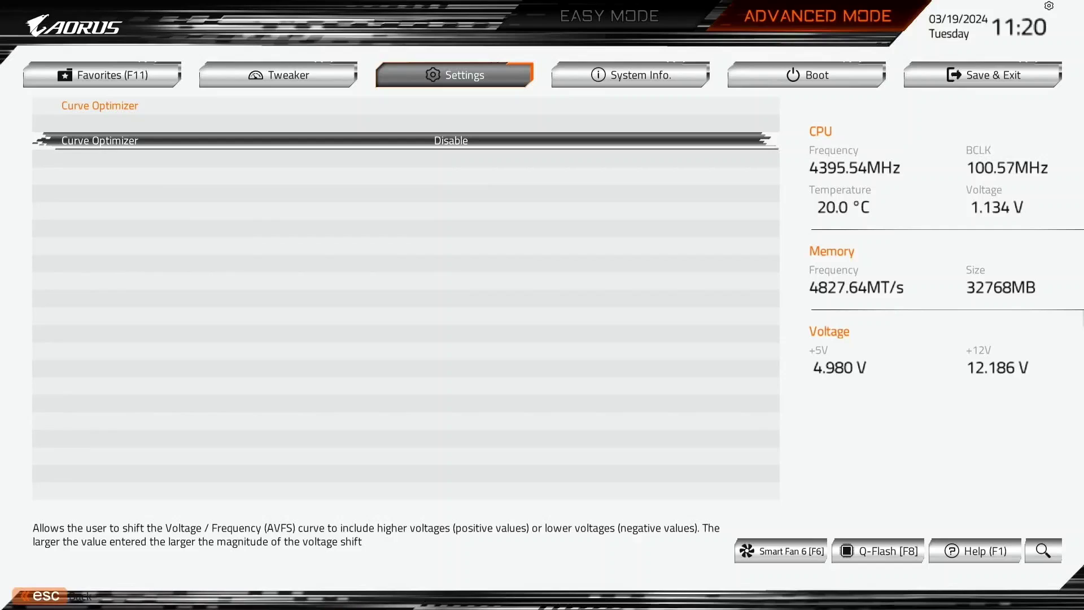
{"action": "key", "text": "Return"}
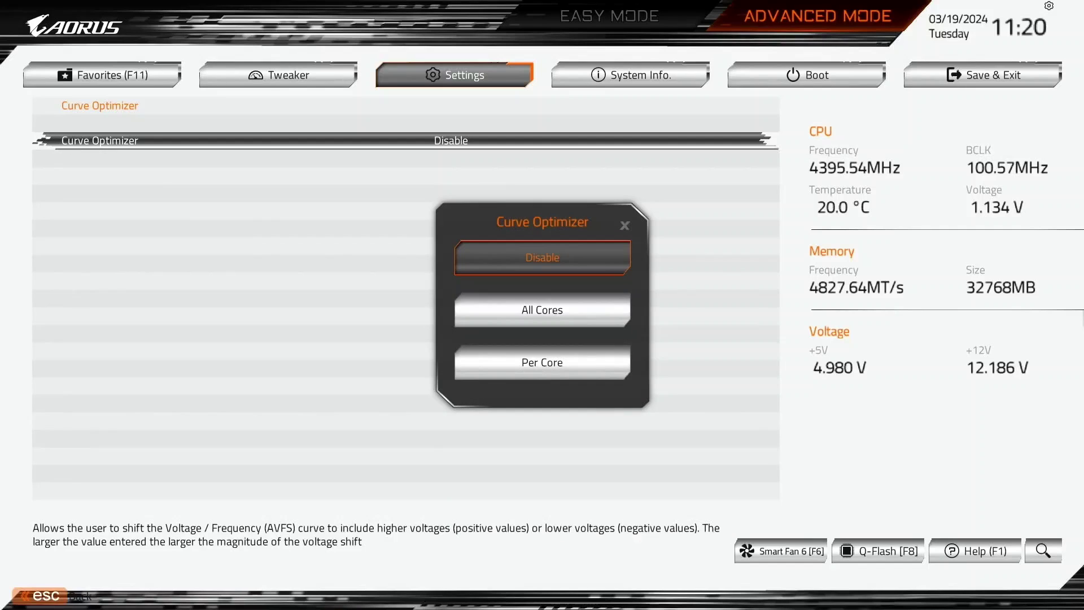
{"action": "key", "text": "Down"}
{"action": "key", "text": "Down"}
{"action": "key", "text": "Return"}
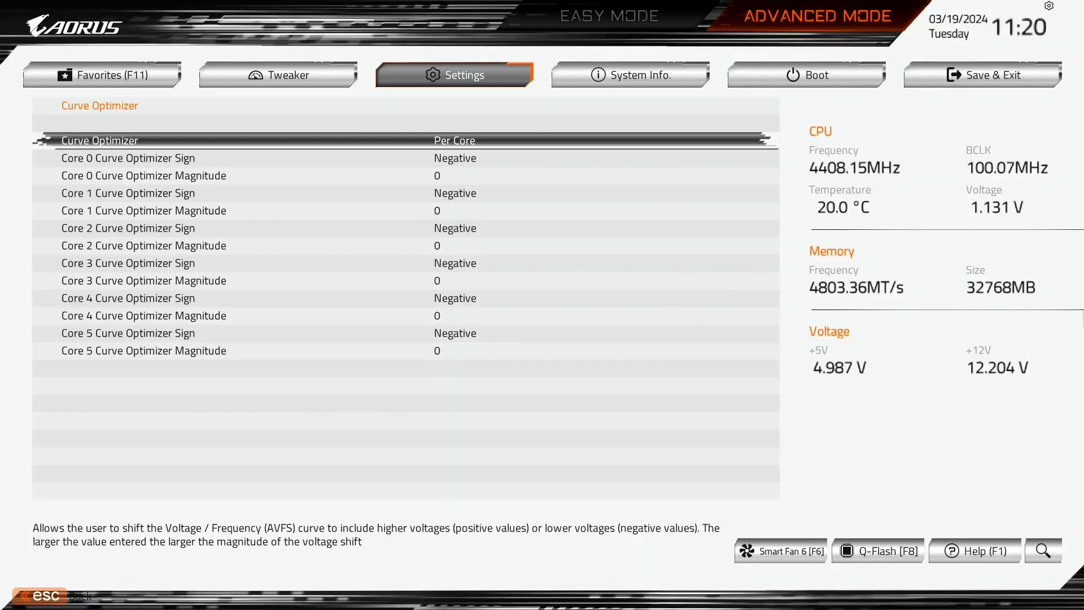
{"action": "key", "text": "Down"}
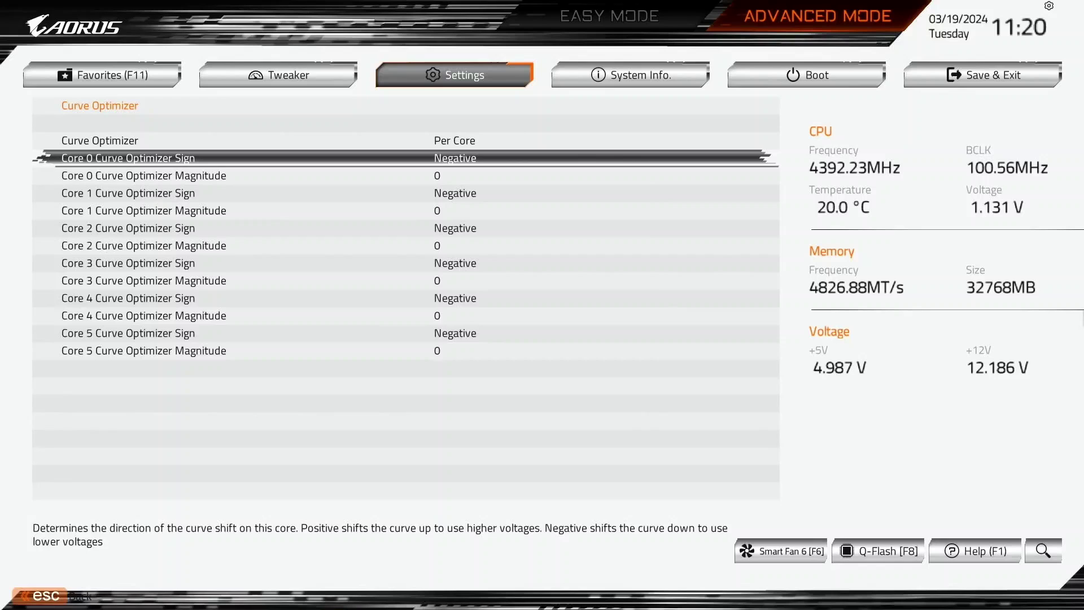
- Enter negative magnitudes 40, 45, 35, 45, 40, 45 for cores 0–5
{"action": "key", "text": "Down"}
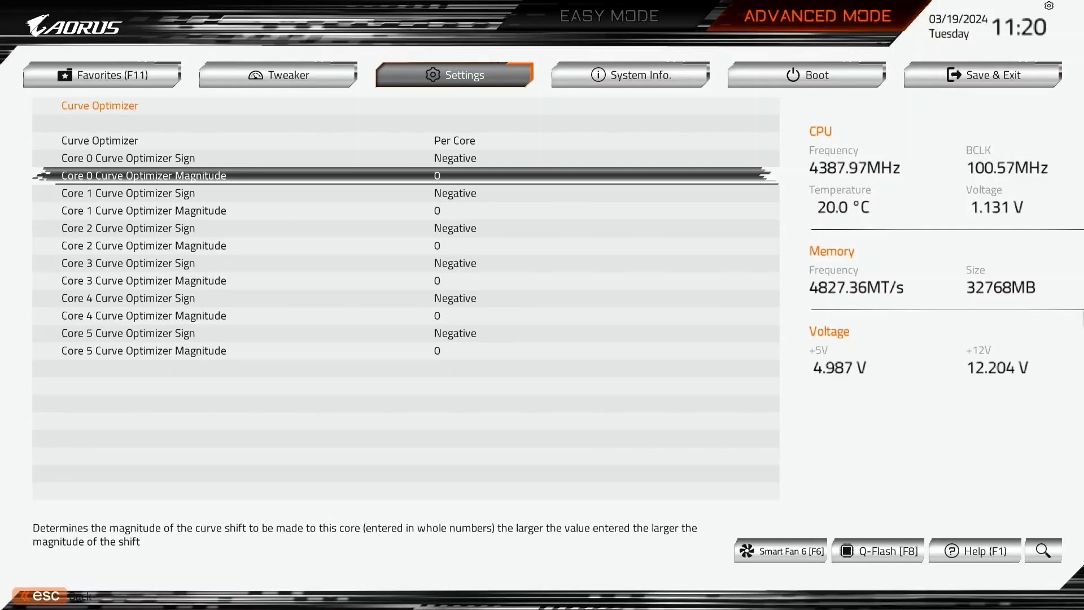
{"action": "type", "text": "40"}
{"action": "key", "text": "Down"}
{"action": "key", "text": "Down"}
{"action": "key", "text": "Down"}
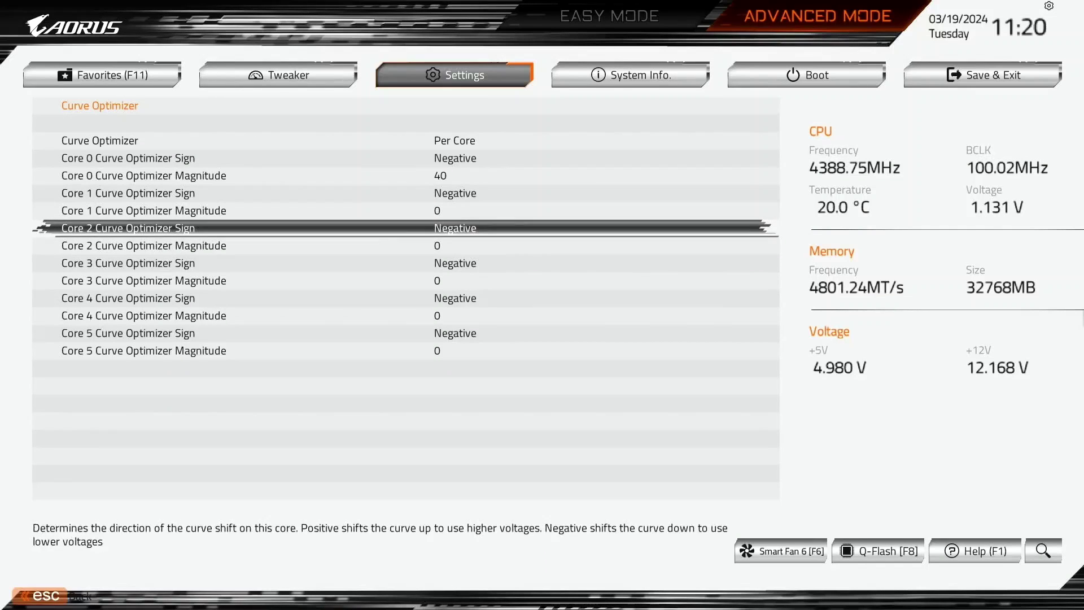
{"action": "key", "text": "Down"}
{"action": "key", "text": "Down"}
{"action": "key", "text": "Down"}
{"action": "key", "text": "Down"}
{"action": "key", "text": "Down"}
{"action": "type", "text": "40"}
{"action": "key", "text": "Up"}
{"action": "key", "text": "Up"}
{"action": "key", "text": "Up"}
{"action": "key", "text": "Up"}
{"action": "key", "text": "Up"}
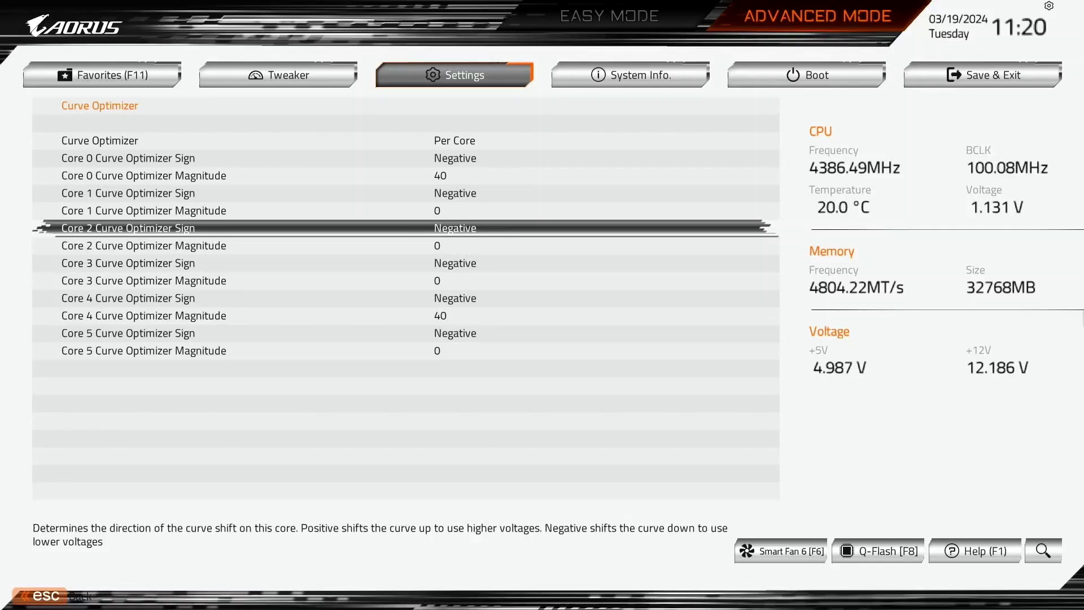
{"action": "key", "text": "Up"}
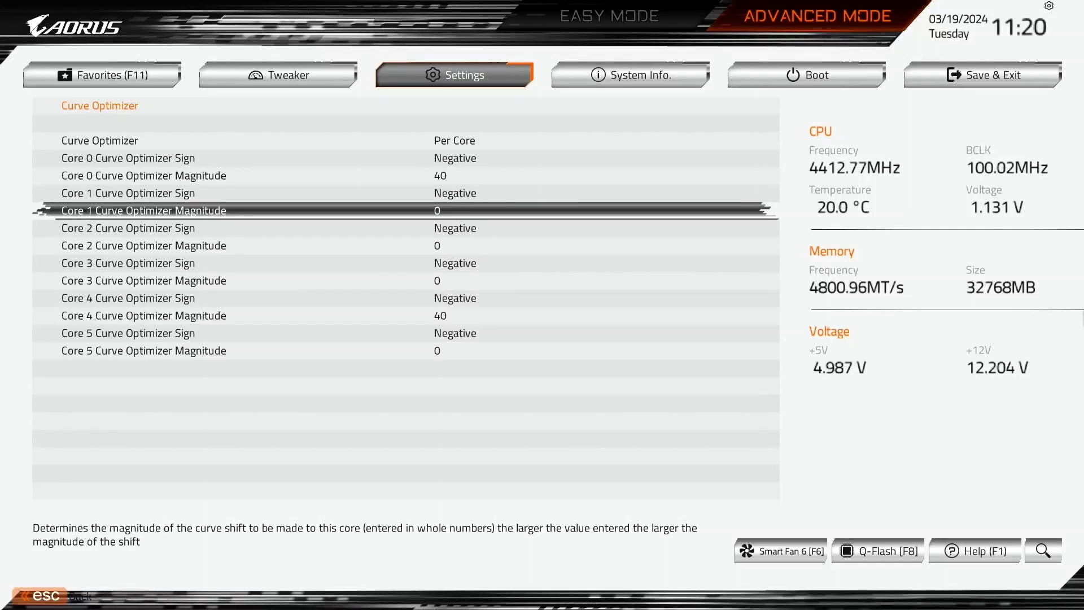
{"action": "type", "text": "45"}
{"action": "key", "text": "Down"}
{"action": "key", "text": "Down"}
{"action": "key", "text": "Down"}
{"action": "key", "text": "Down"}
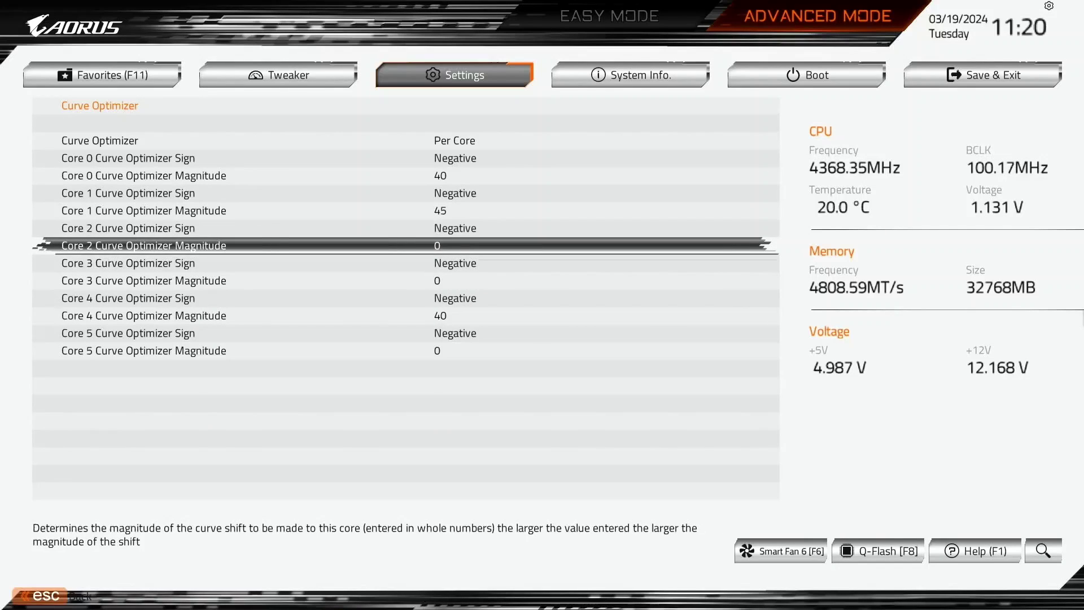
{"action": "type", "text": "45"}
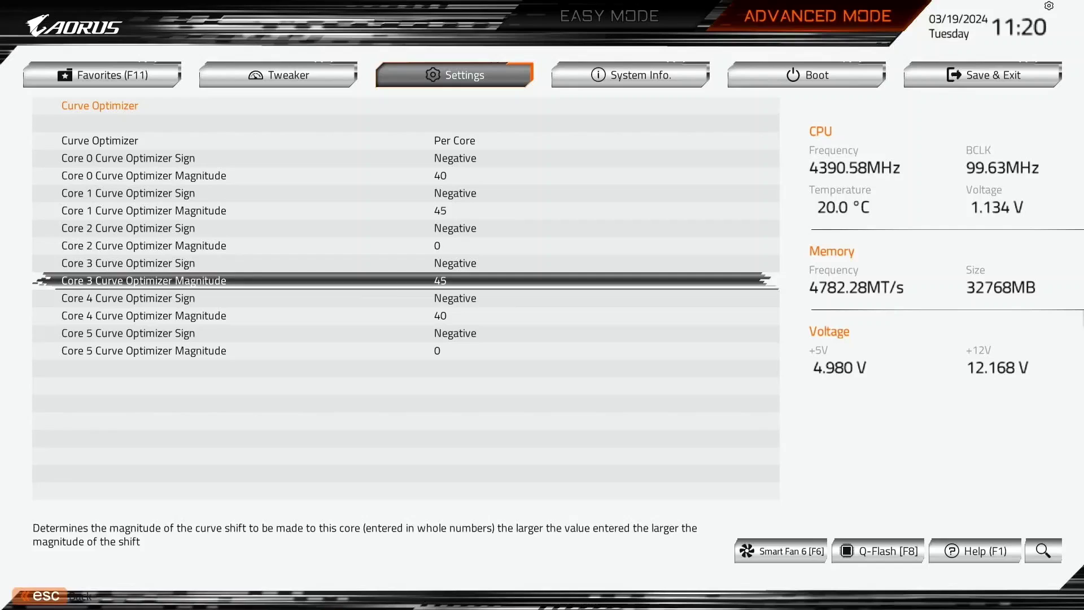
{"action": "key", "text": "Down"}
{"action": "key", "text": "Down"}
{"action": "key", "text": "Down"}
{"action": "key", "text": "Down"}
{"action": "type", "text": "45"}
{"action": "key", "text": "Up"}
{"action": "key", "text": "Up"}
{"action": "key", "text": "Up"}
{"action": "key", "text": "Up"}
{"action": "key", "text": "Up"}
{"action": "key", "text": "Up"}
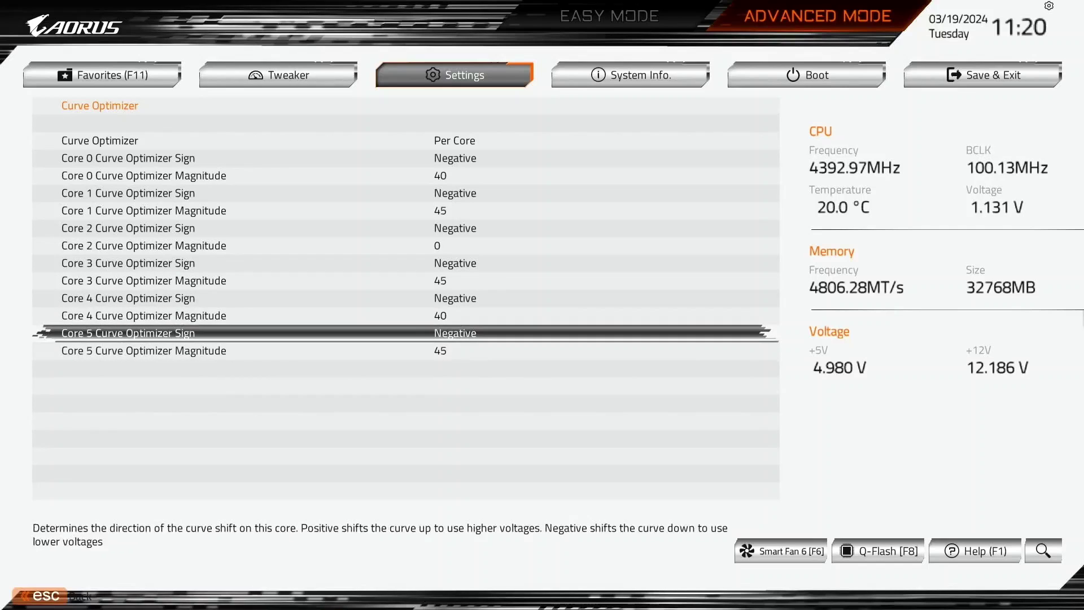
{"action": "type", "text": "35"}
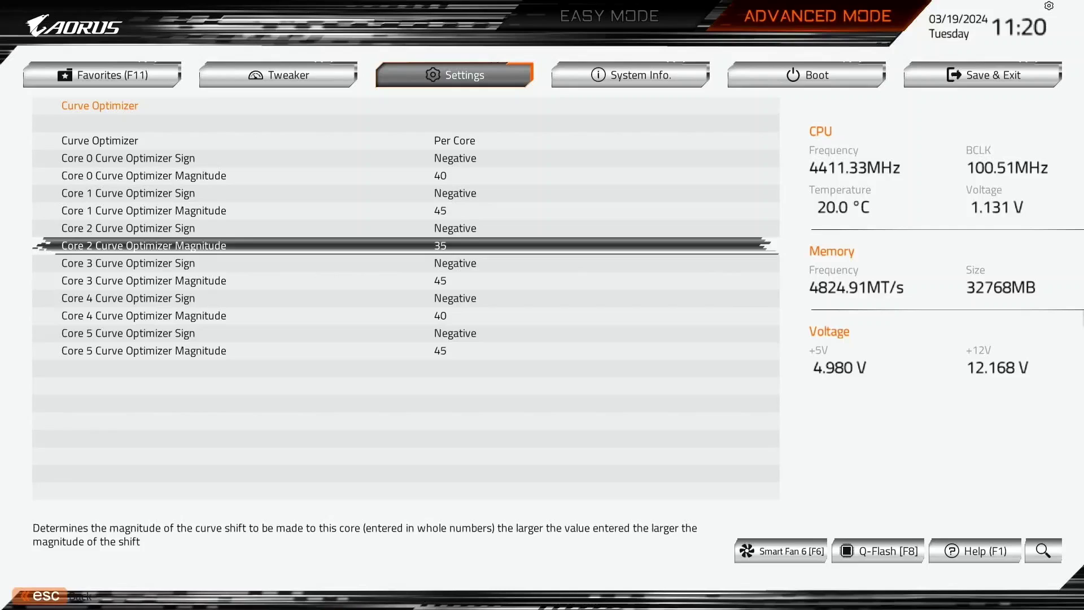
- Set SoC/Uncore OC Mode to Enabled, accepting the warning, and return to AMD Overclocking
{"action": "key", "text": "Escape"}
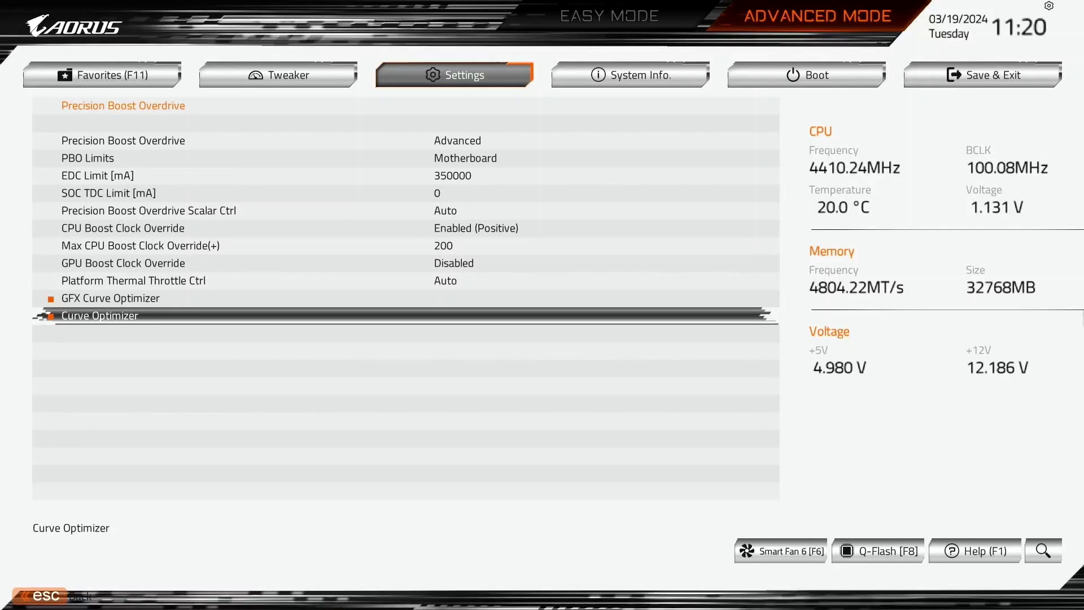
{"action": "key", "text": "Escape"}
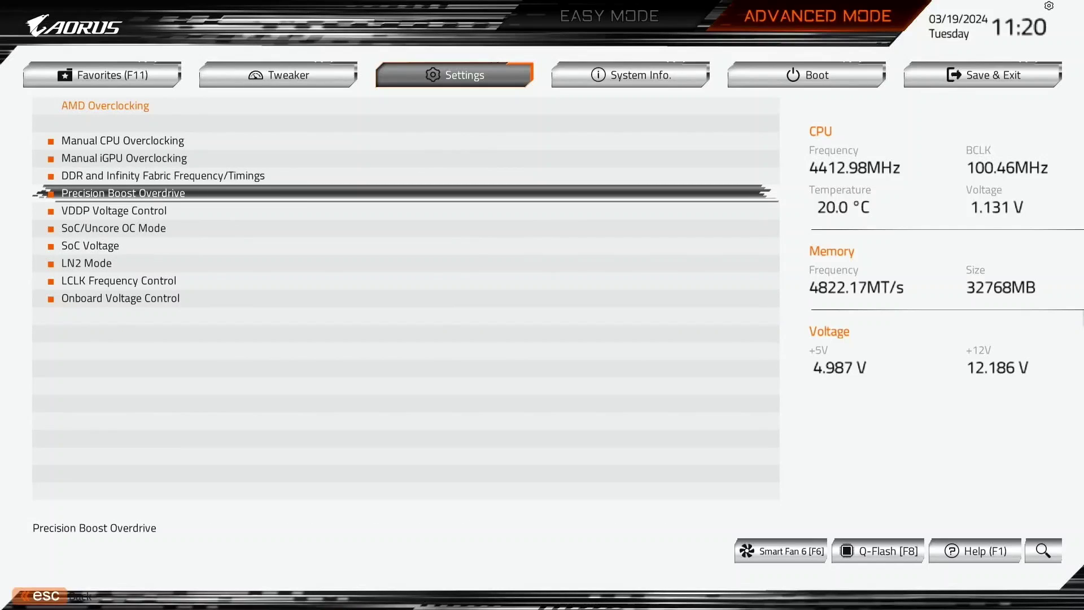
{"action": "key", "text": "Down"}
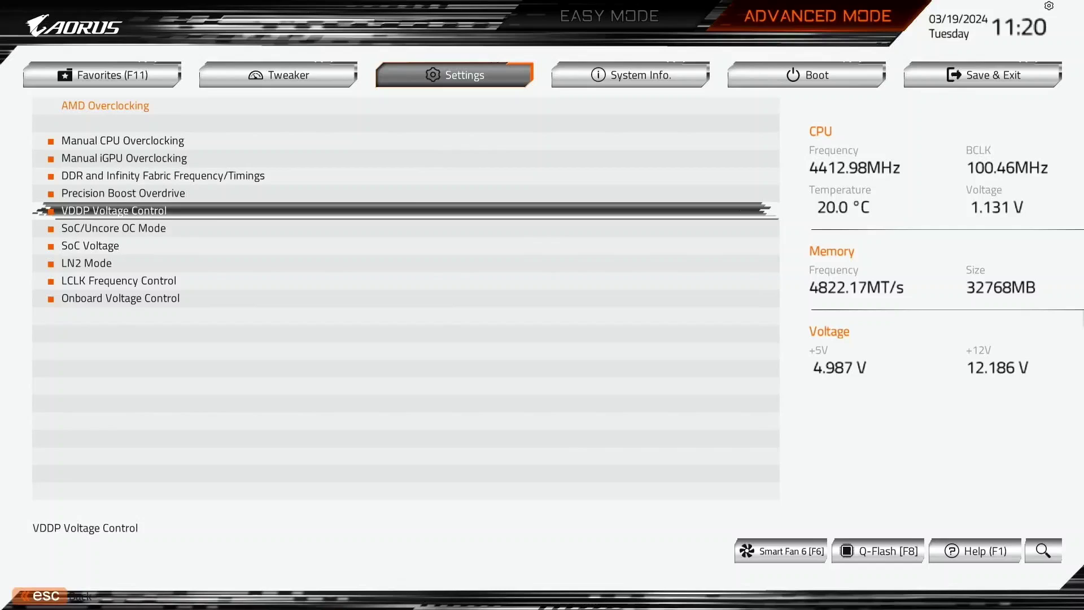
{"action": "key", "text": "Down"}
{"action": "key", "text": "Return"}
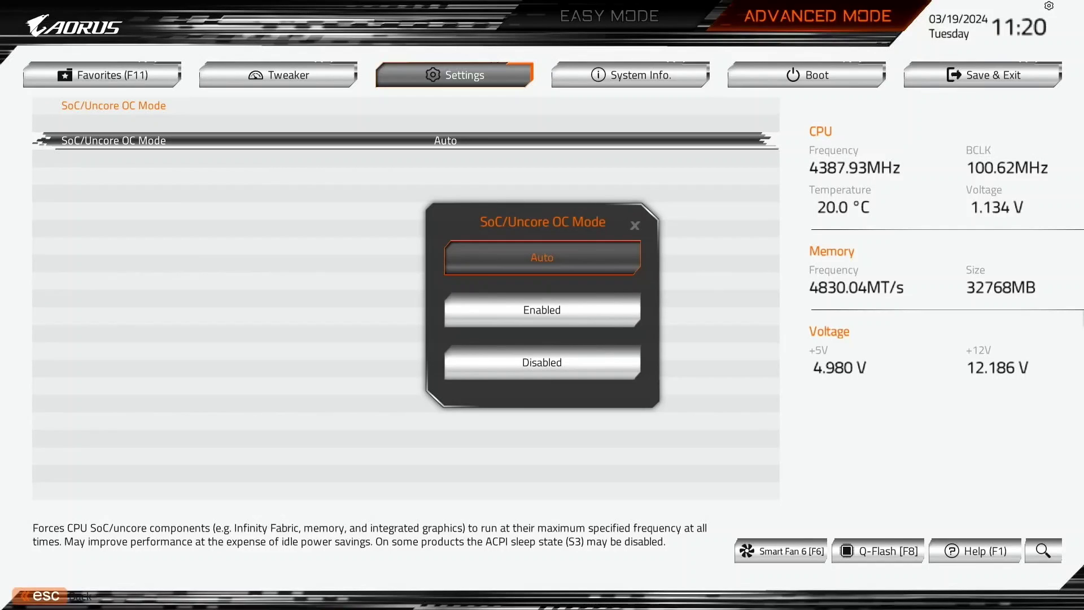
{"action": "key", "text": "Down"}
{"action": "key", "text": "Return"}
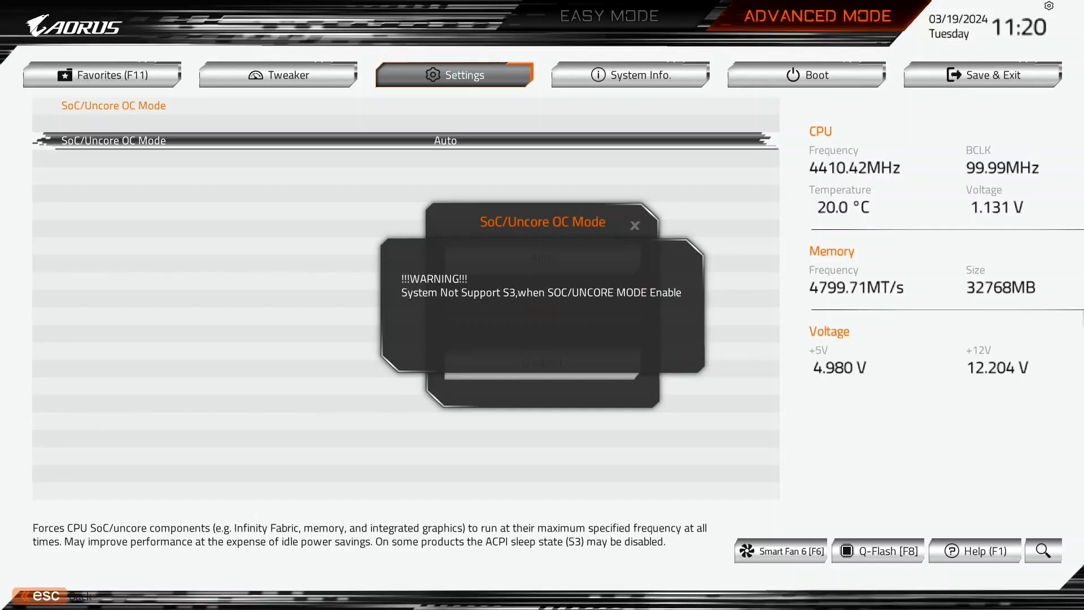
{"action": "key", "text": "Return"}
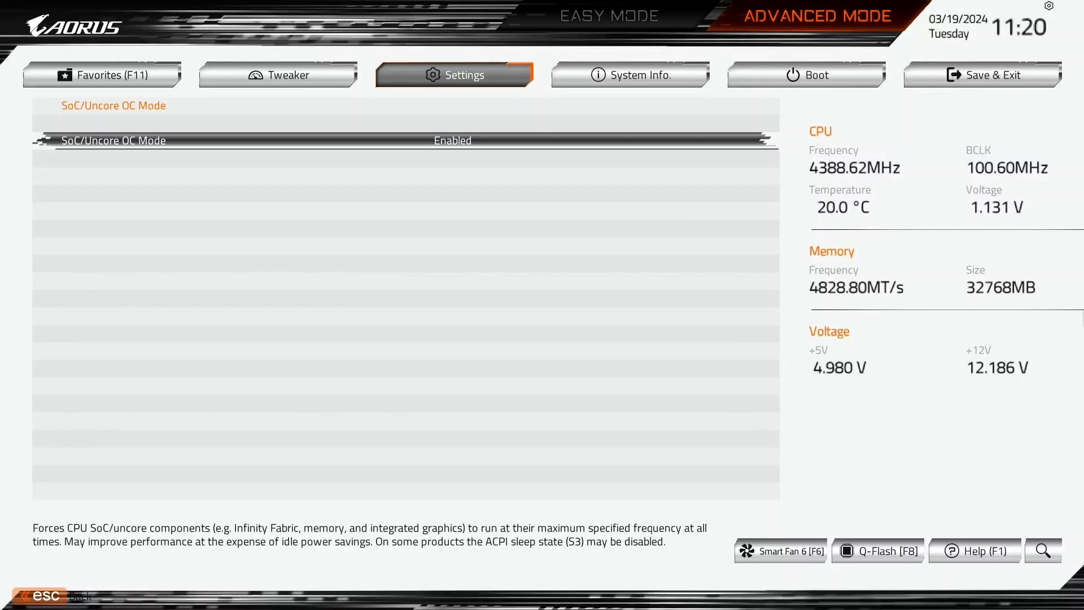
{"action": "key", "text": "Escape"}
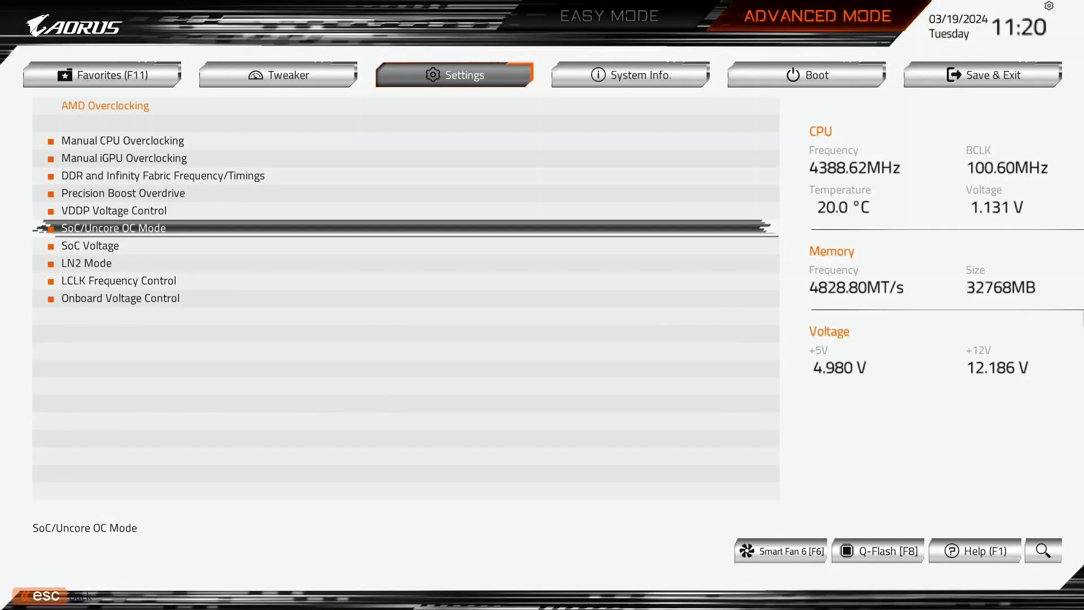
- Set SoC Voltage to 1300 and bring up the Save & Exit Setup confirmation
{"action": "key", "text": "Down"}
{"action": "key", "text": "Return"}
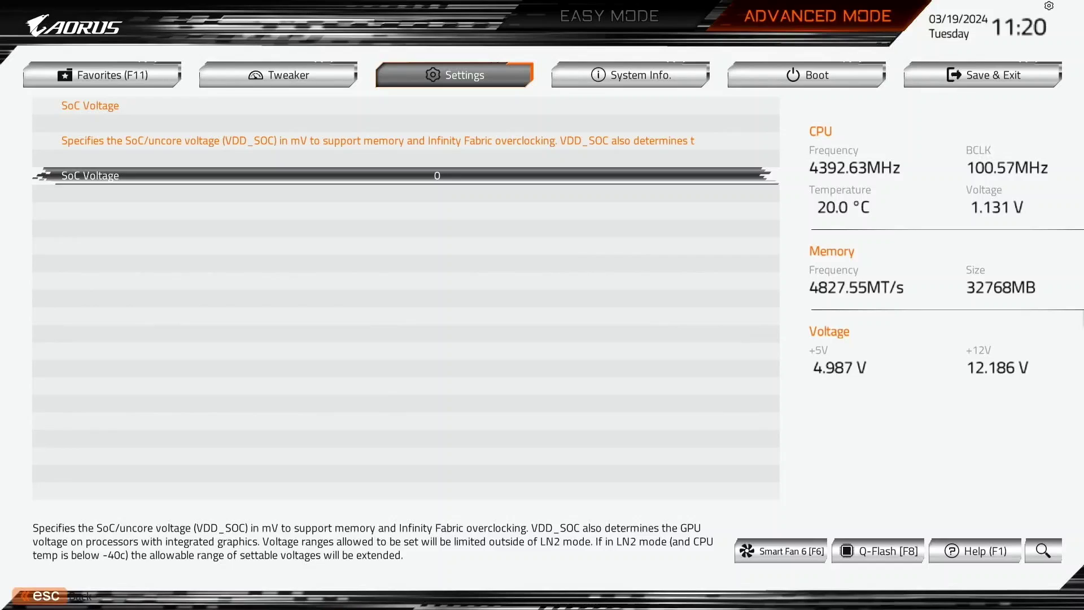
{"action": "key", "text": "BackSpace"}
{"action": "type", "text": "1300"}
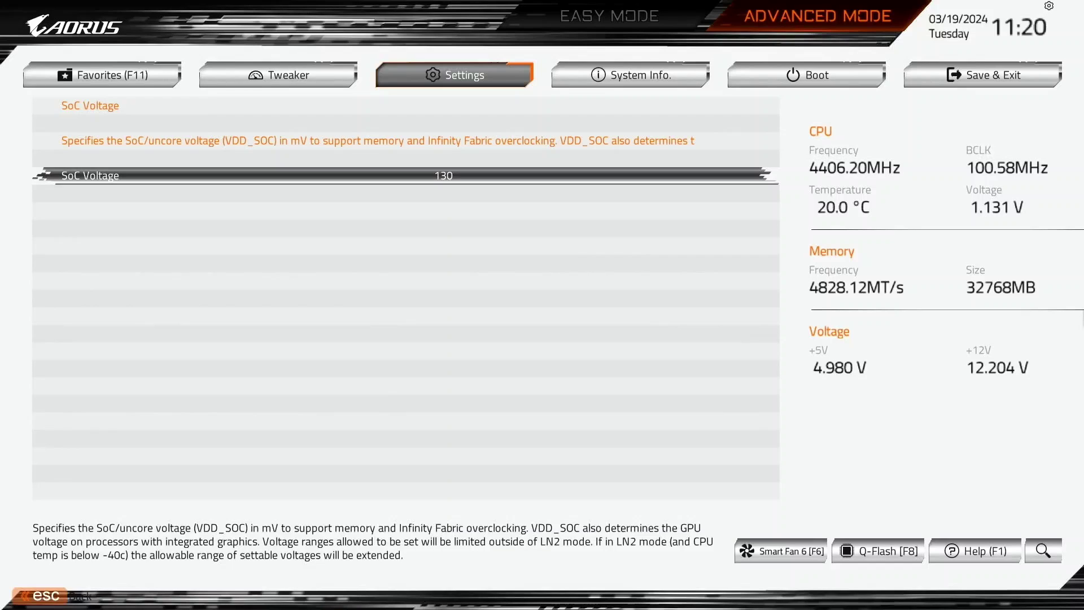
{"action": "key", "text": "F10"}
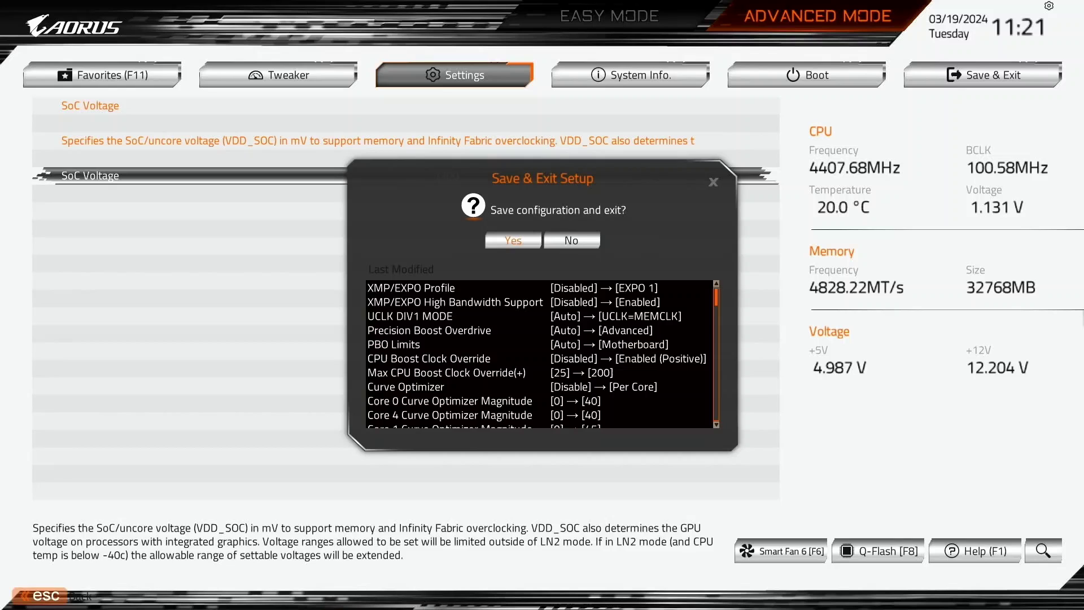